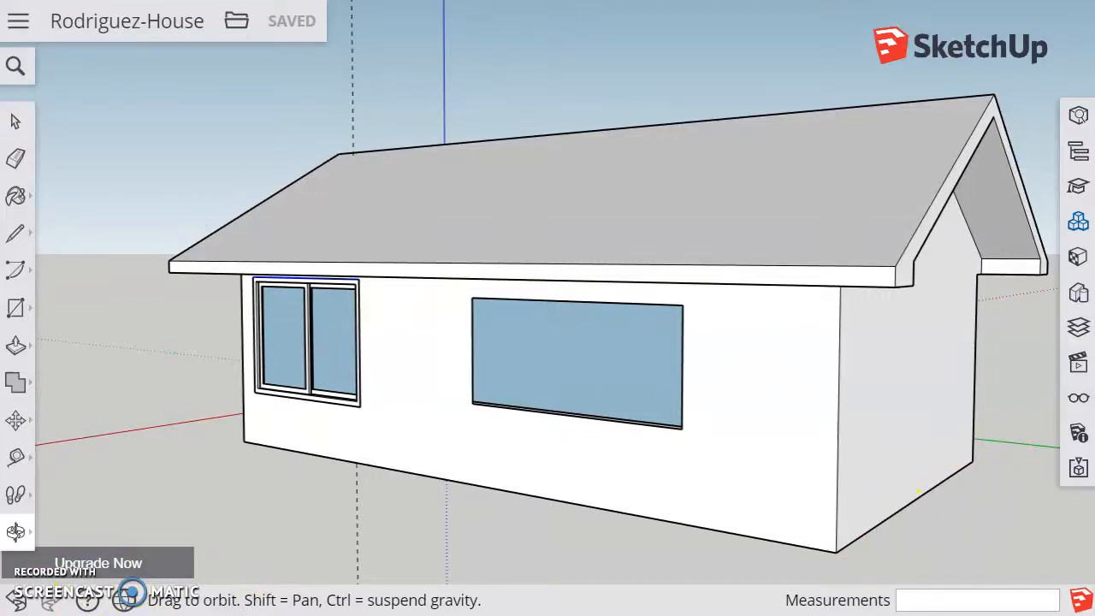
Step: Draw a rectangle about 6' 2" by 1' 11" on the ground beside the gable wall and pull it up about 4' 4 1/2"
drag(945, 490, 599, 257)
drag(505, 459, 784, 436)
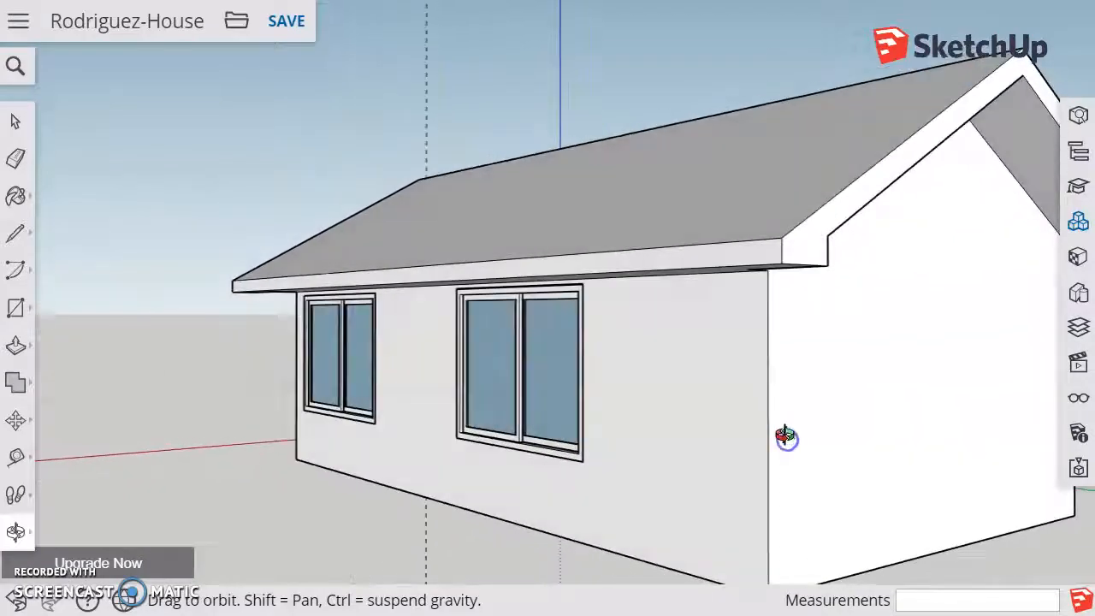
scroll(785, 436, down, 3)
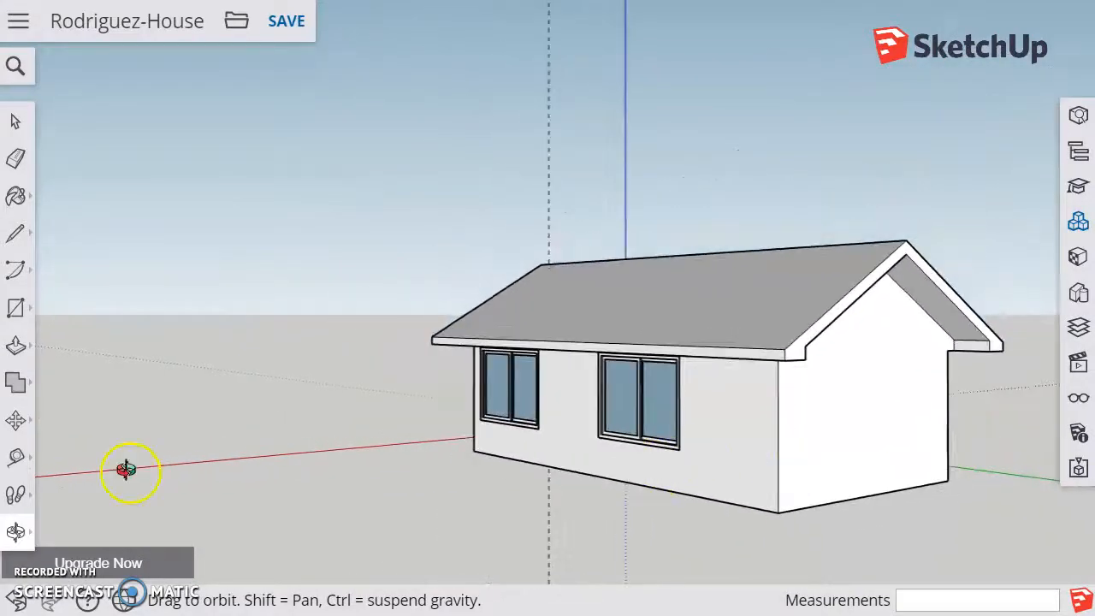
drag(786, 430, 632, 458)
scroll(631, 458, down, 2)
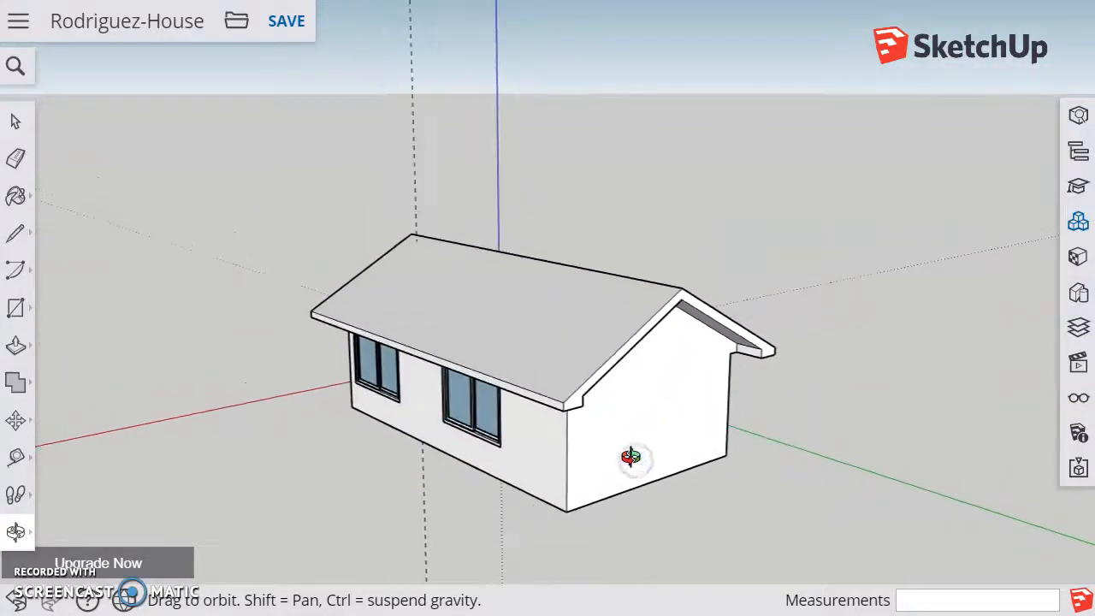
click(16, 307)
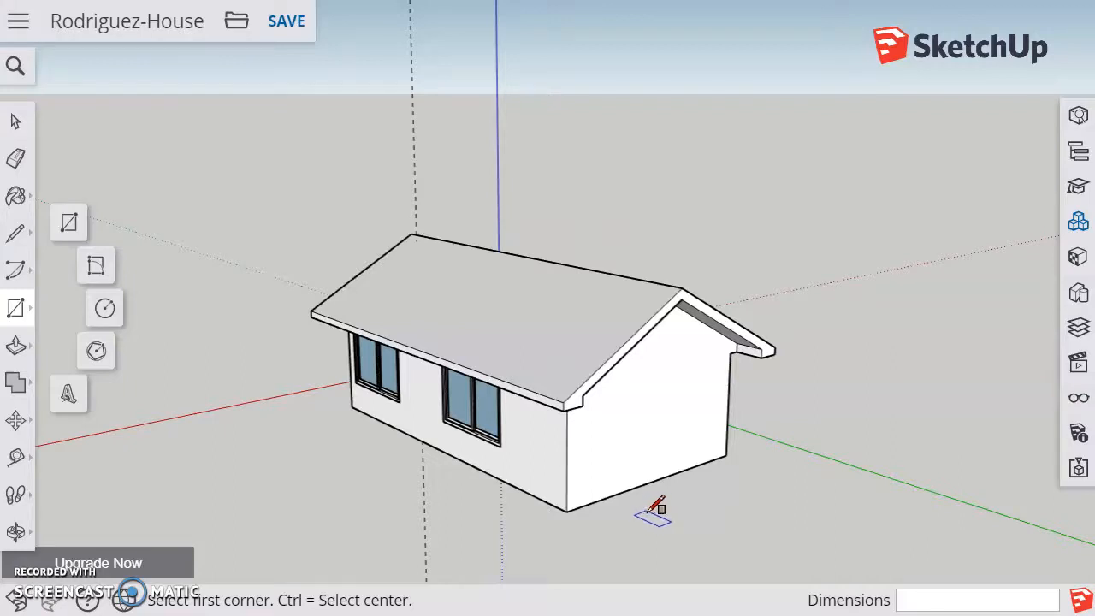
click(648, 512)
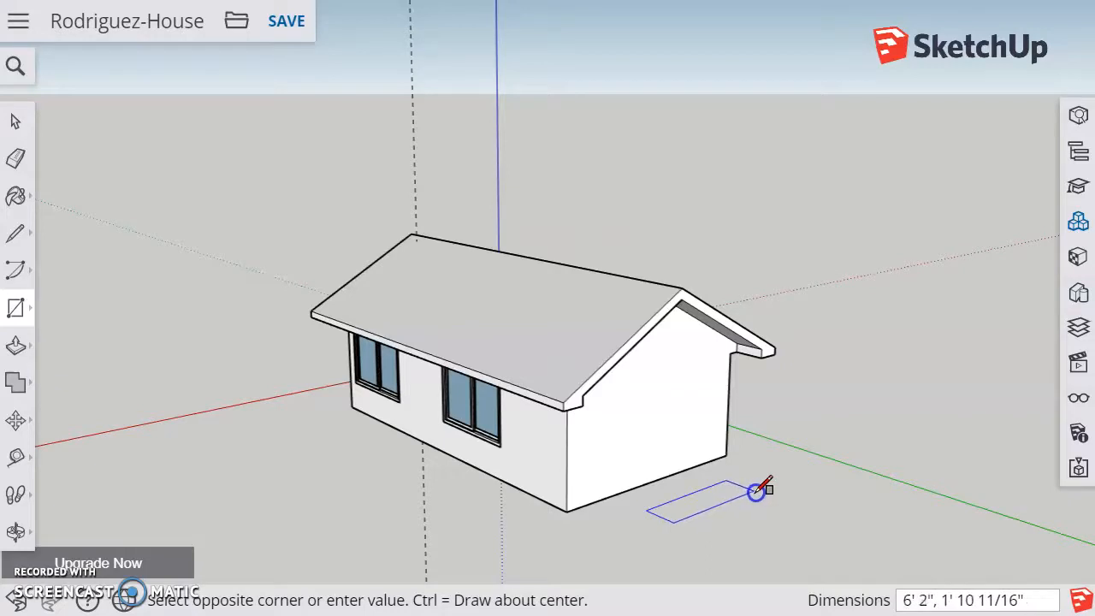
click(757, 490)
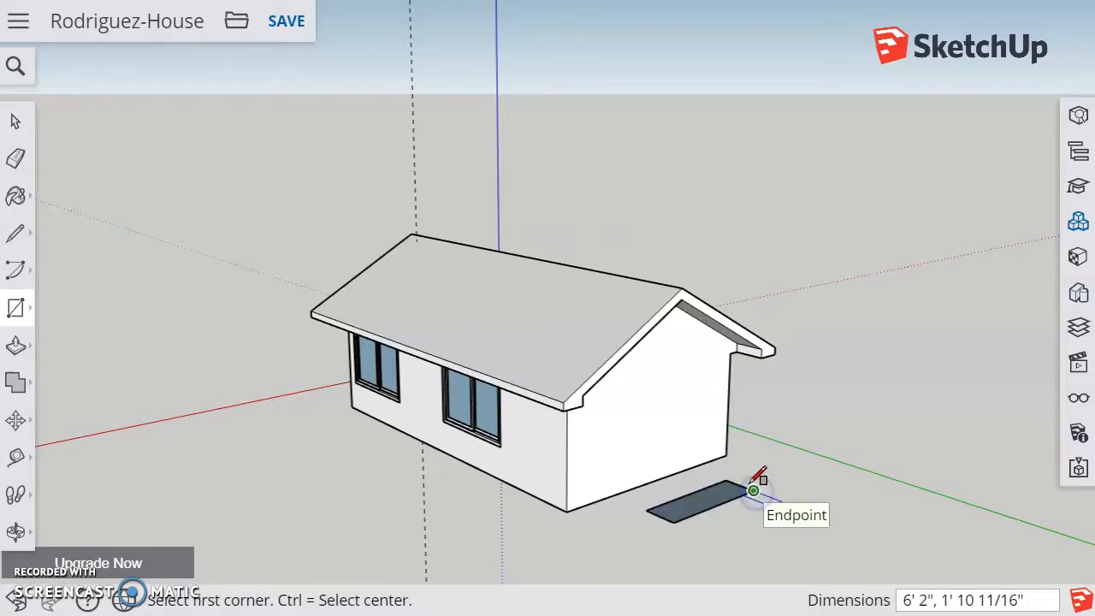
click(15, 345)
drag(701, 499, 703, 416)
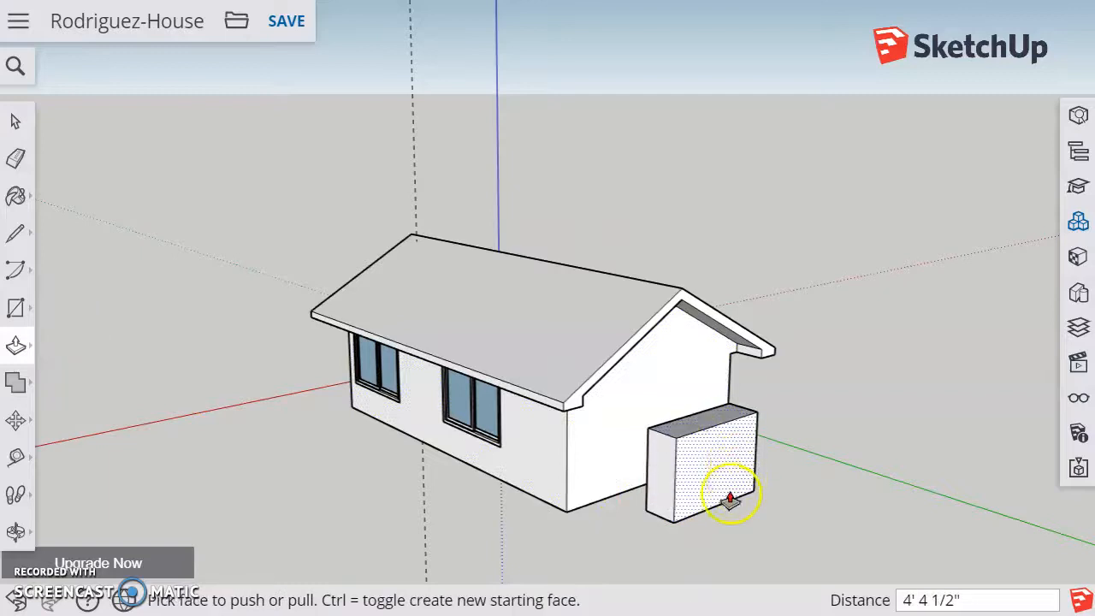
Step: Draw two parallel lines across the short depth of the block's top face, dividing it into three sections
scroll(729, 492, up, 6)
scroll(725, 507, up, 1)
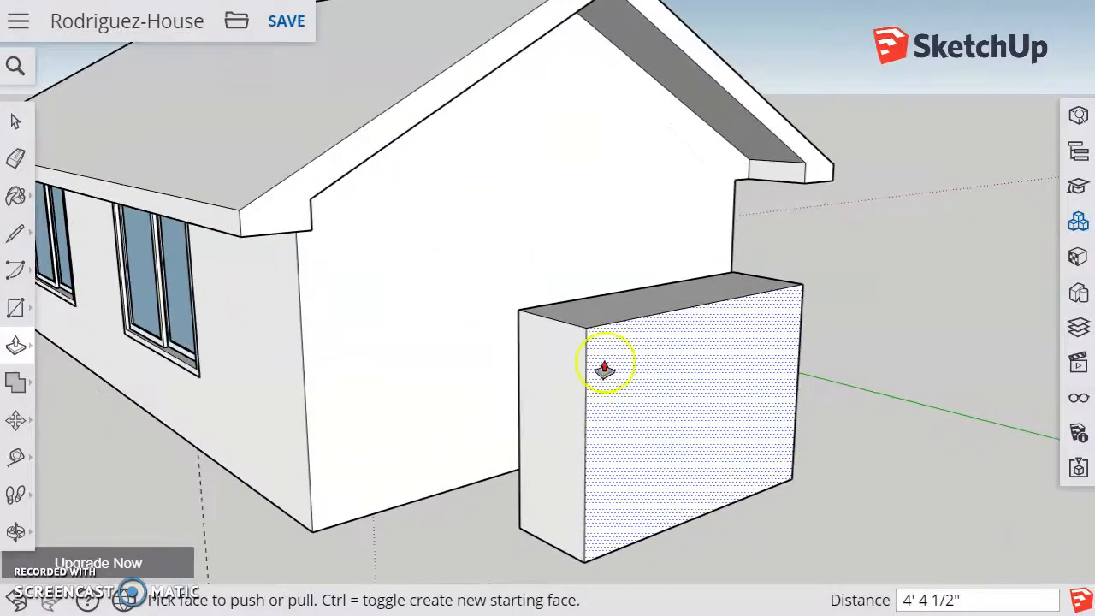
click(16, 531)
drag(611, 436, 391, 457)
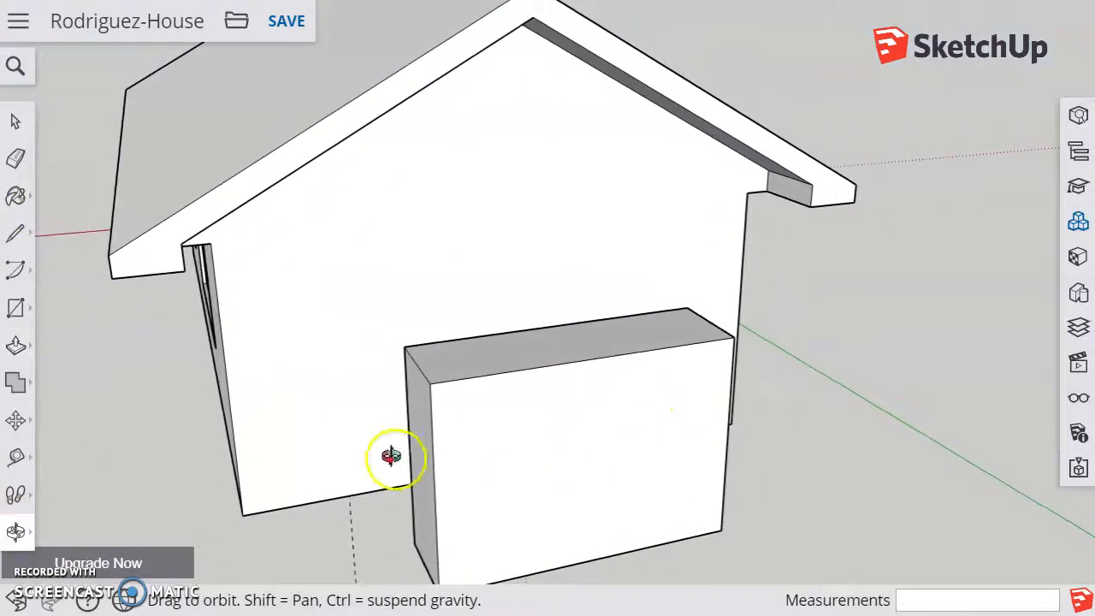
click(15, 234)
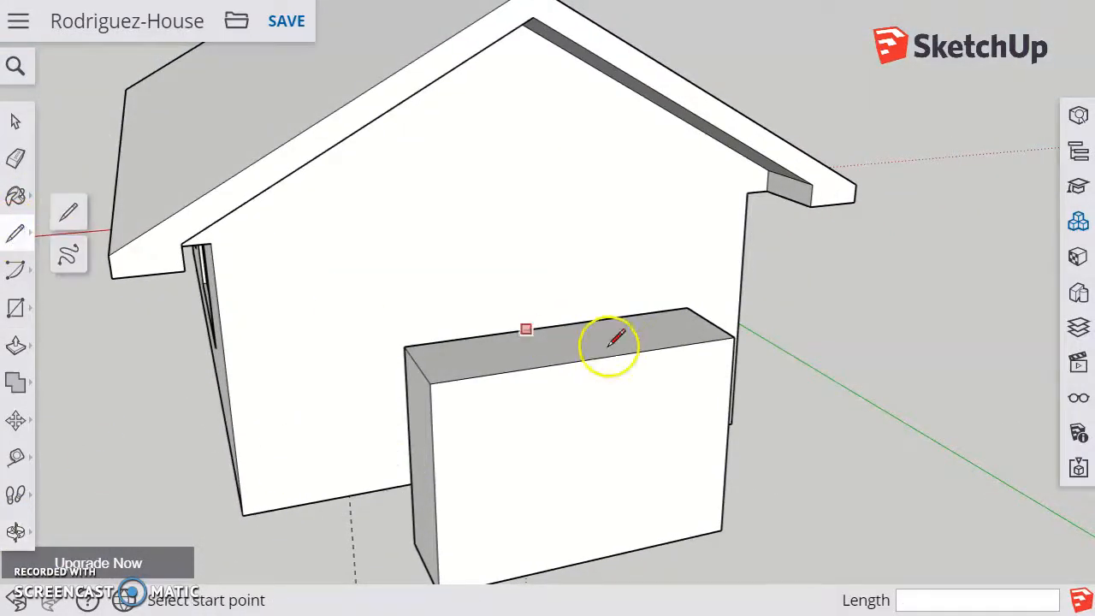
click(476, 336)
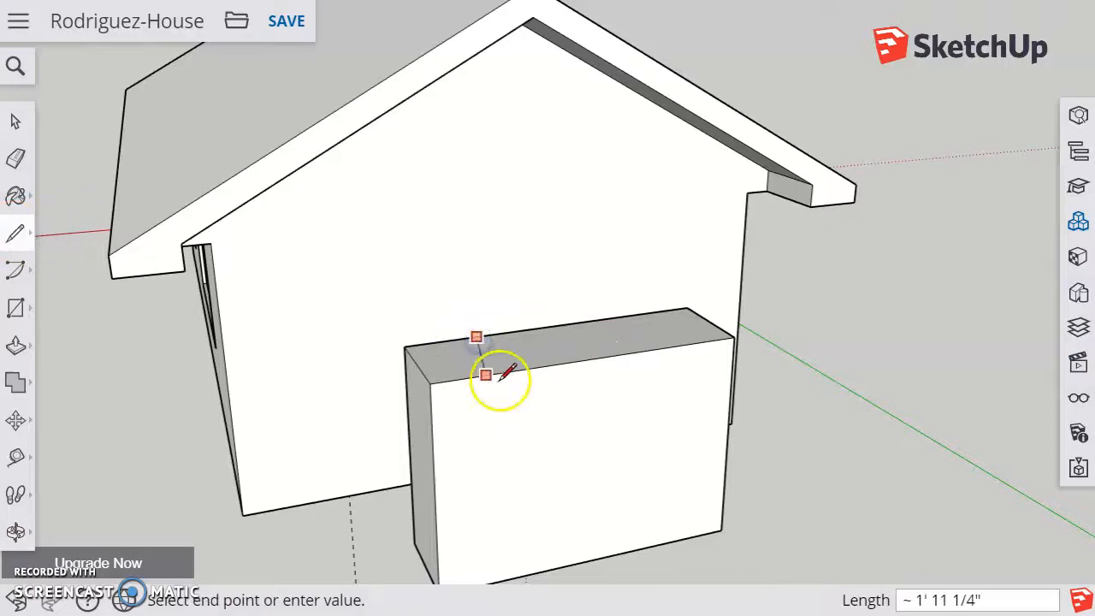
click(504, 373)
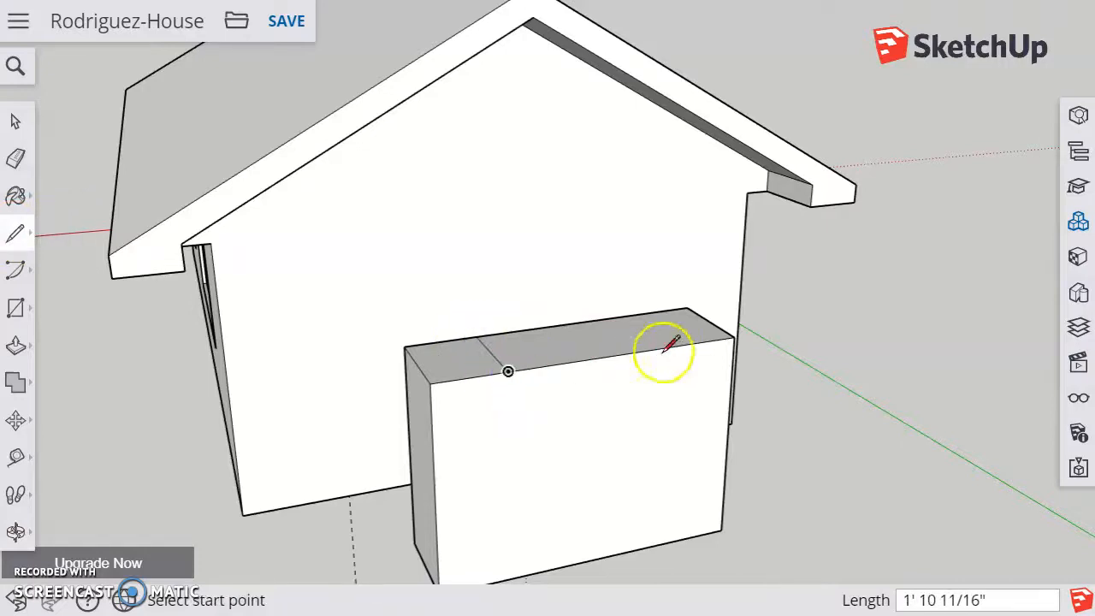
click(625, 315)
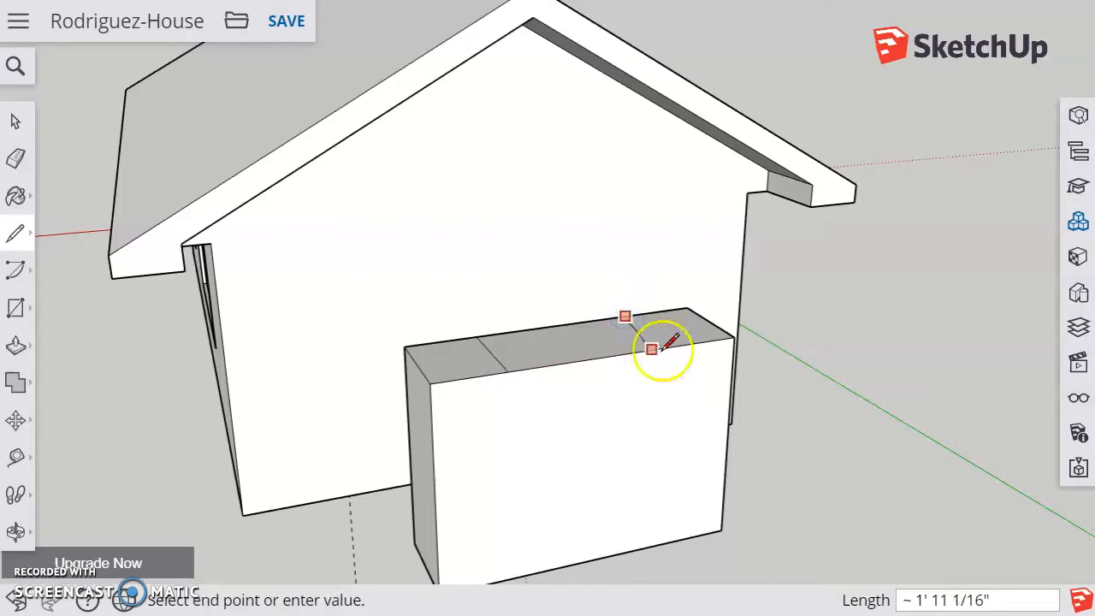
click(668, 346)
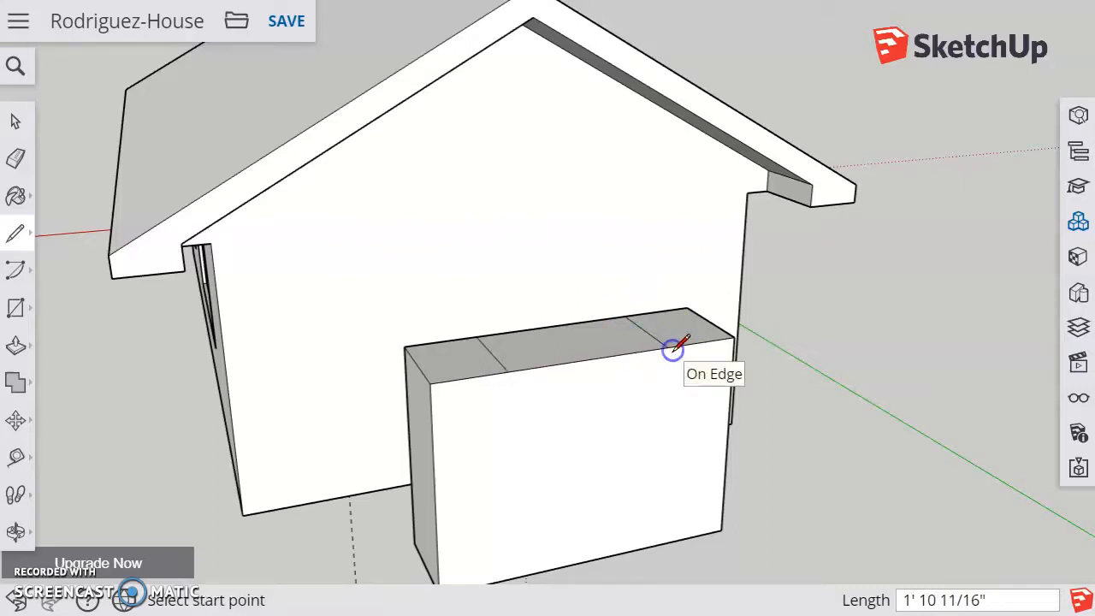
Step: Move the first dividing line on the block's top up about 10 11/16" to slope the shoulder nearest the windows
click(18, 122)
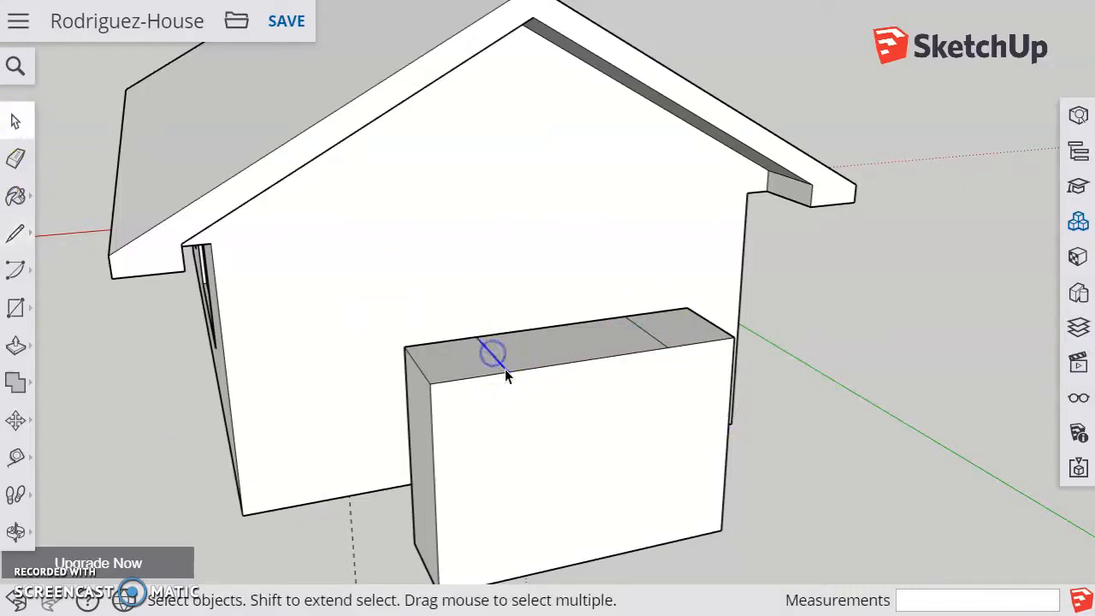
click(15, 420)
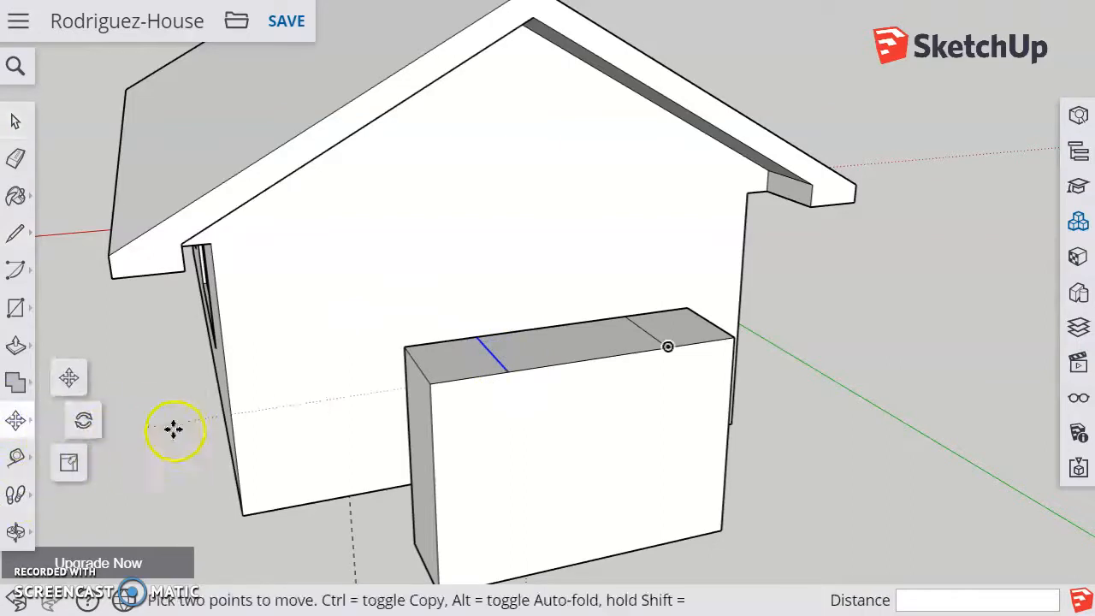
click(506, 369)
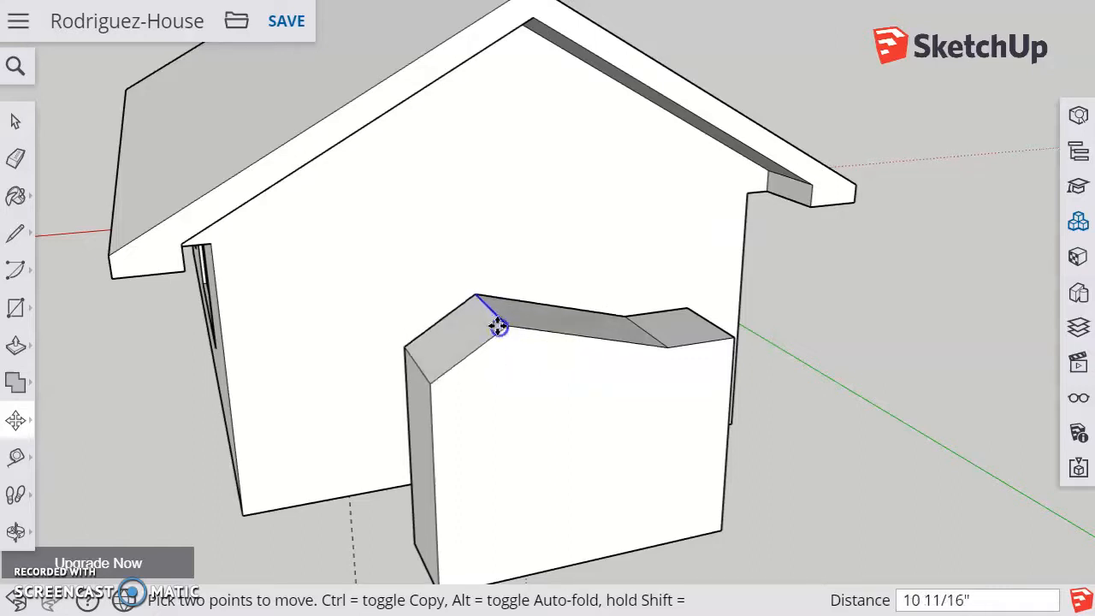
Step: Move the second dividing line up along the blue axis about 10 1/4", forming the opposite sloped shoulder
click(650, 364)
click(19, 128)
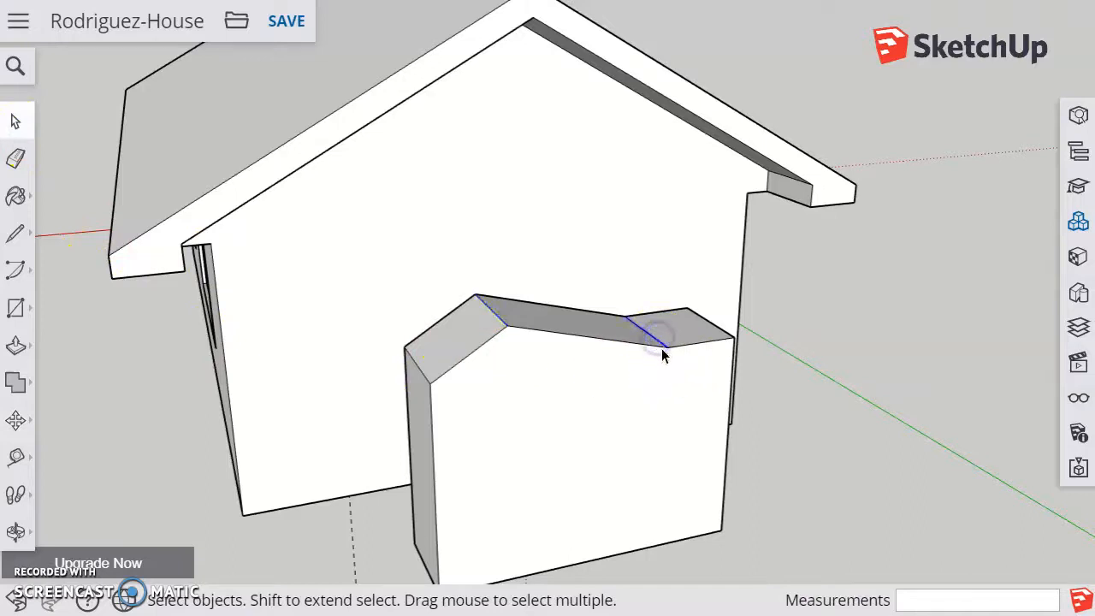
click(14, 421)
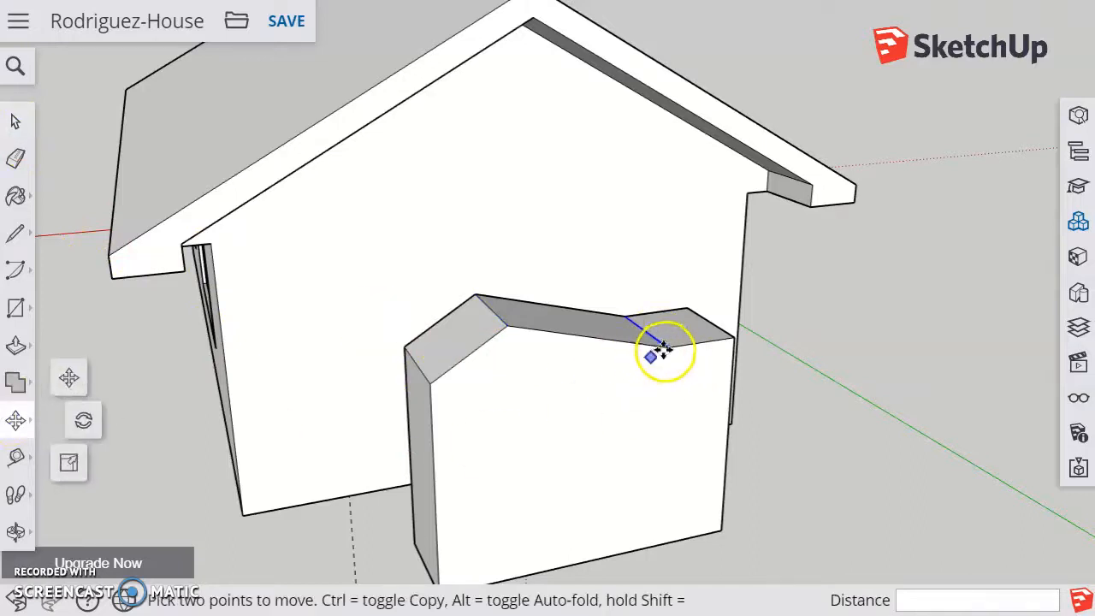
click(667, 349)
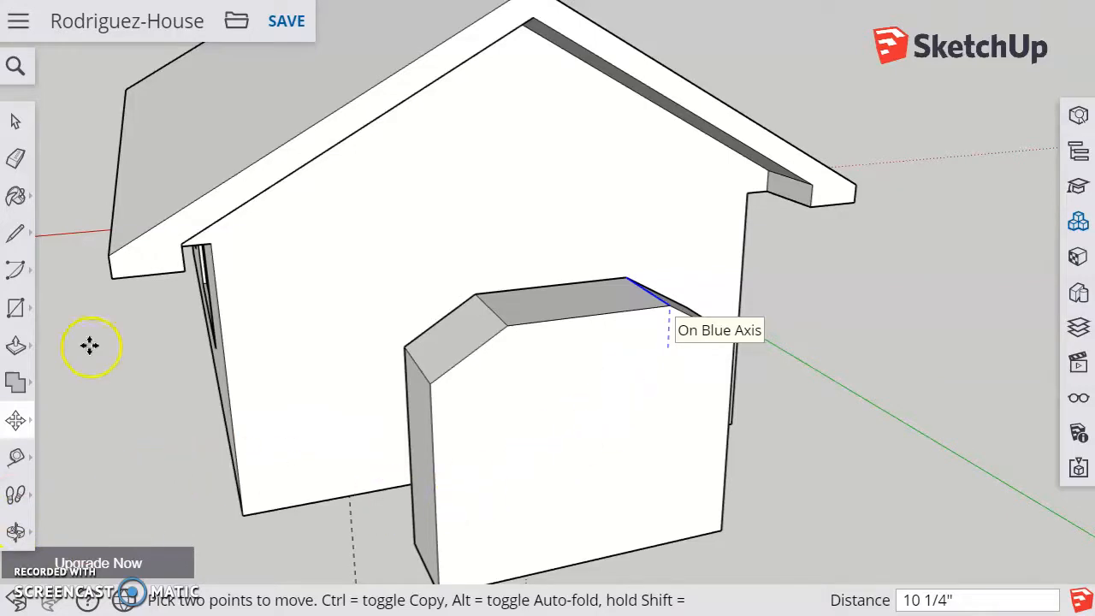
click(16, 124)
Step: Shift the second raised edge outward about 3/4" along the red axis to even out the two shoulders
click(14, 532)
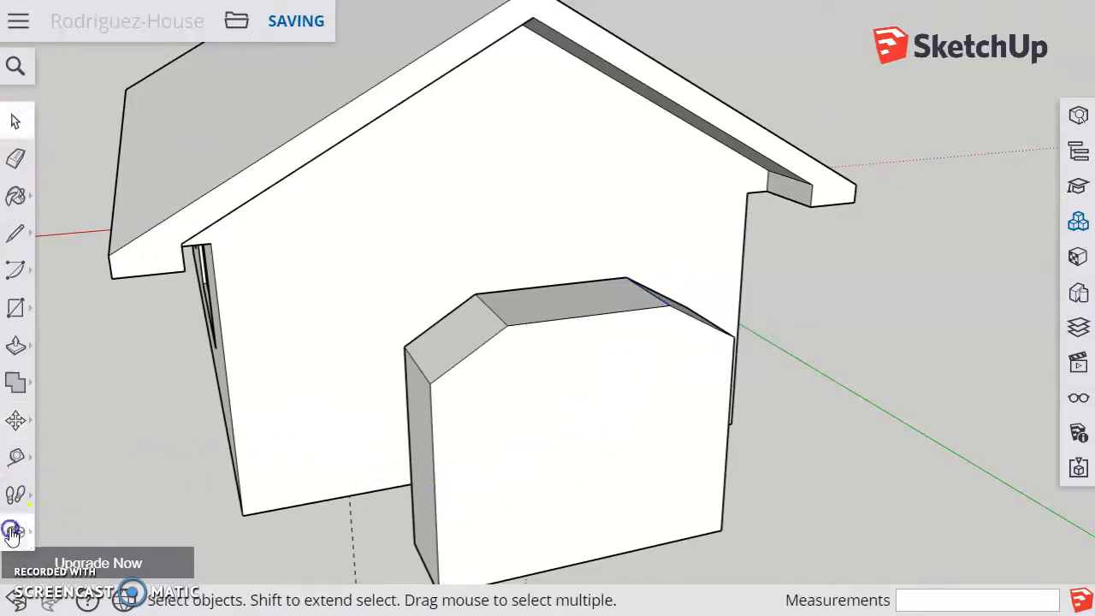
drag(496, 396, 364, 354)
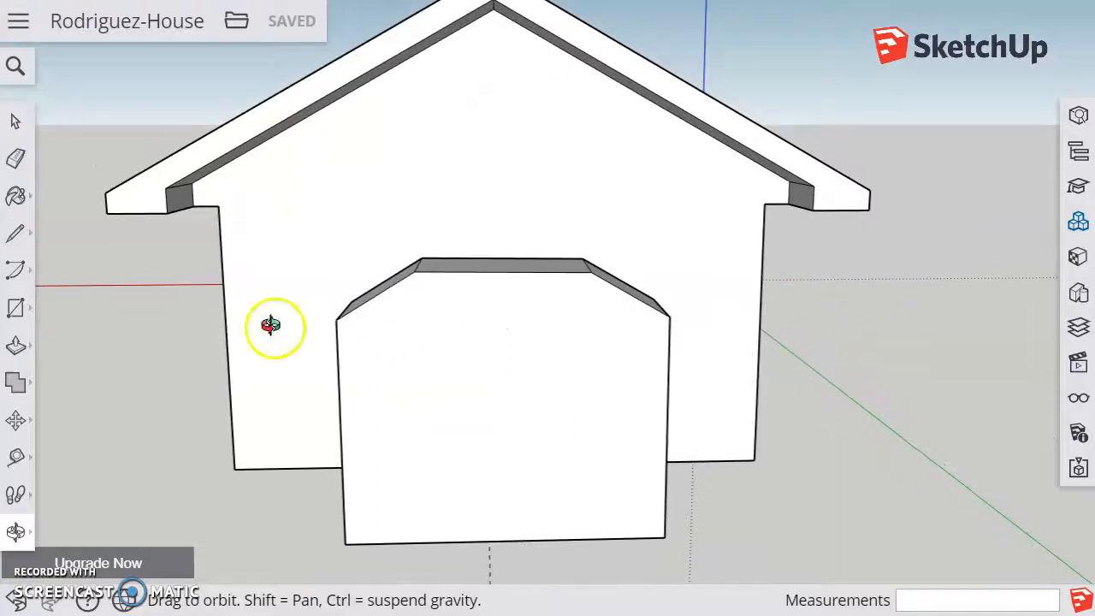
click(16, 121)
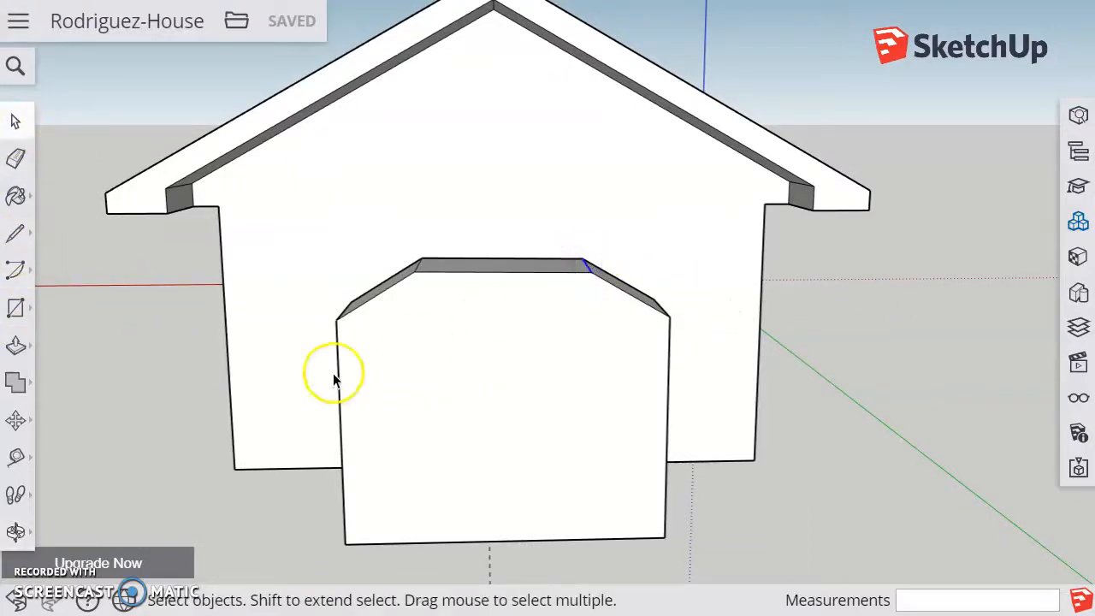
click(15, 420)
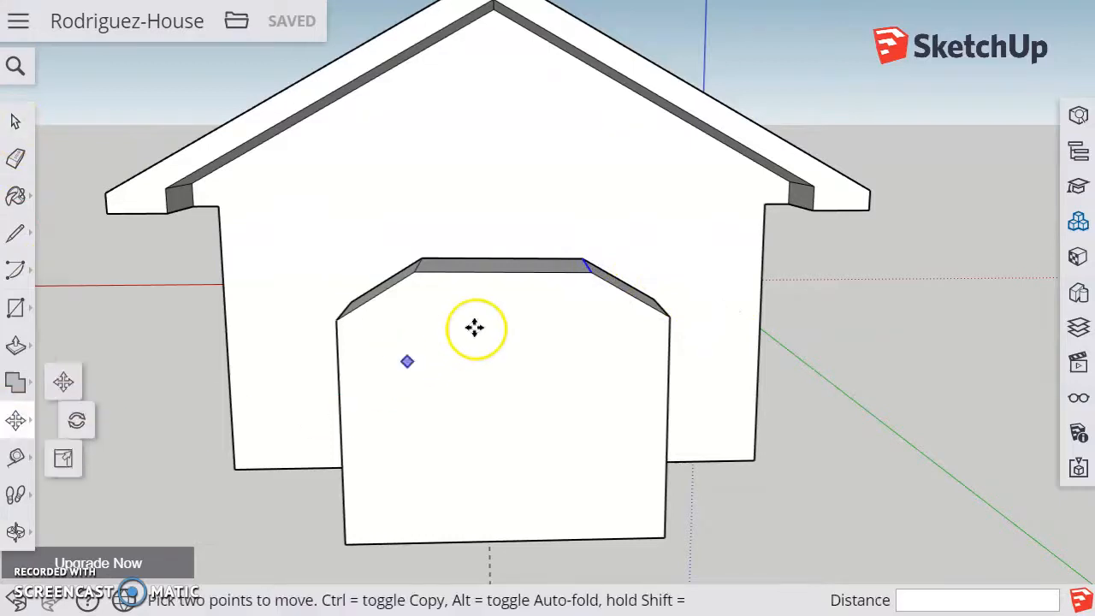
click(589, 272)
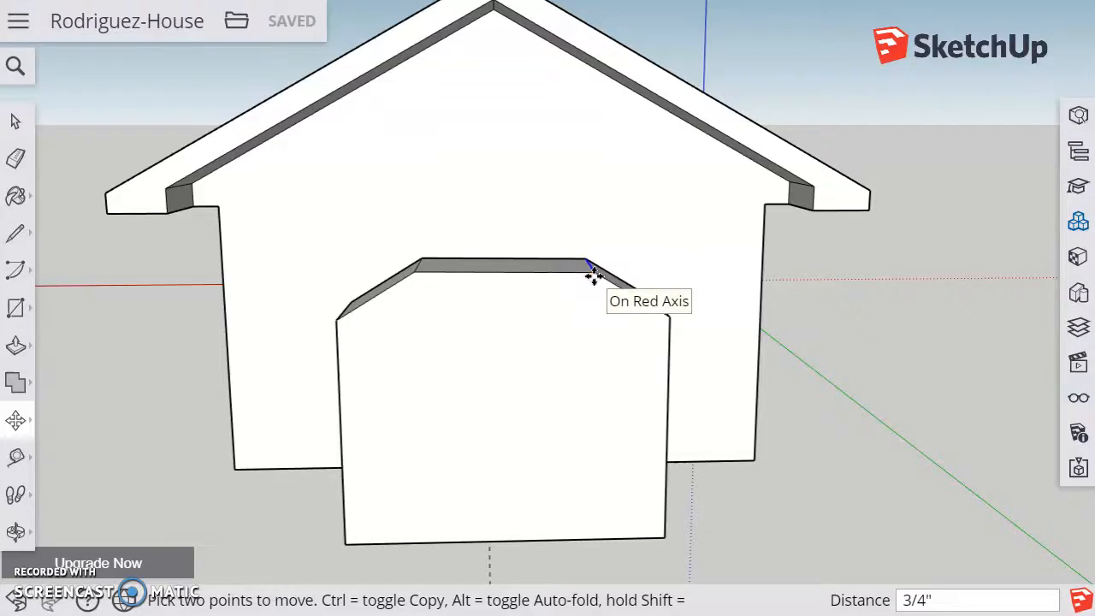
click(593, 274)
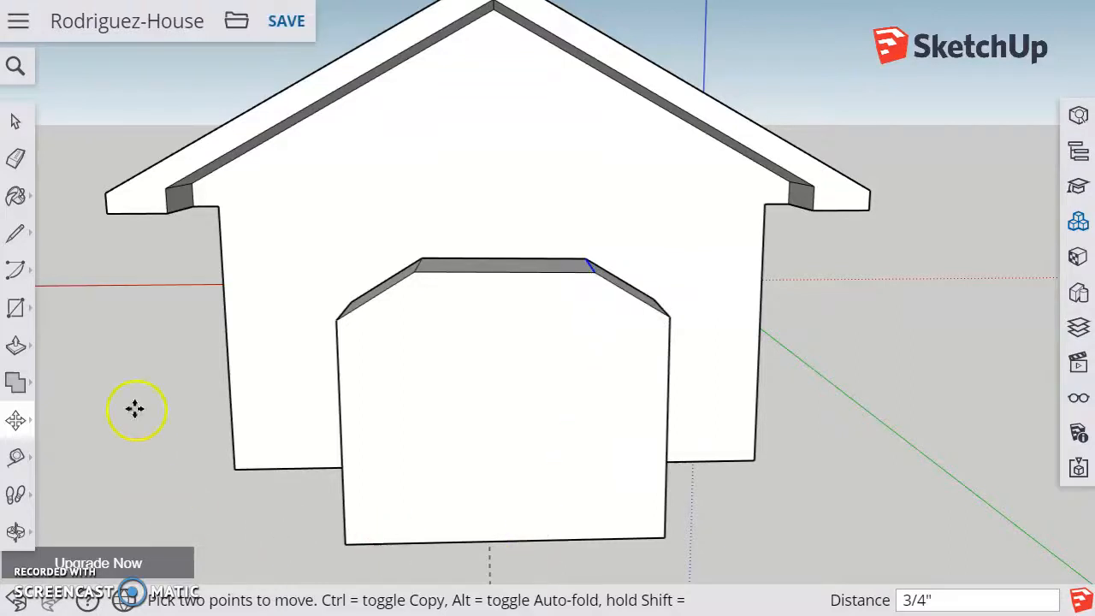
Step: Pull the flat face between the two shoulders up about 4' to form the chimney stack
click(14, 350)
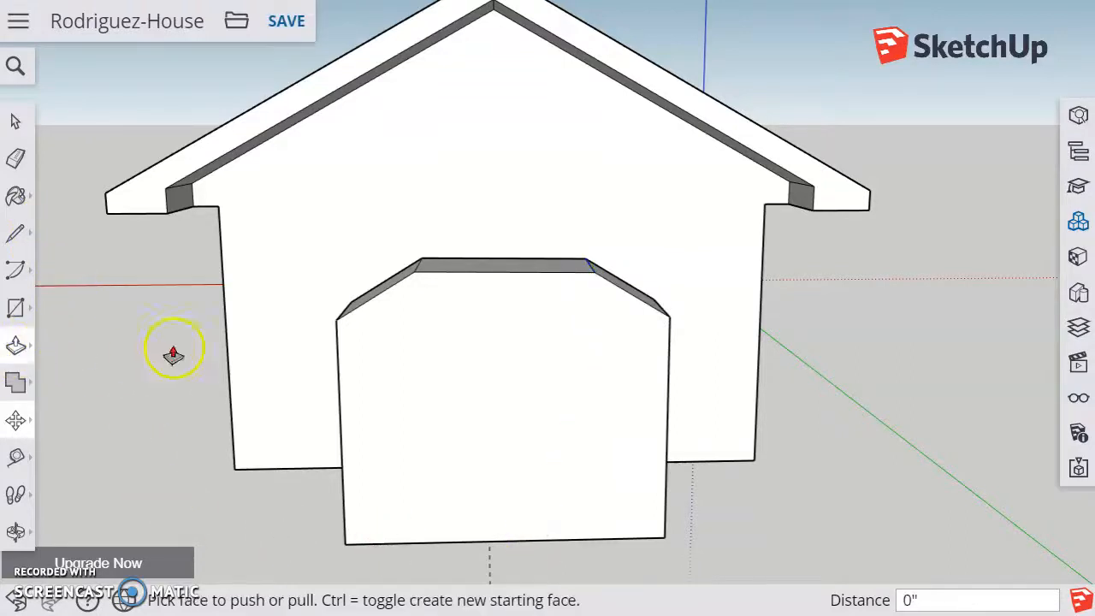
click(477, 271)
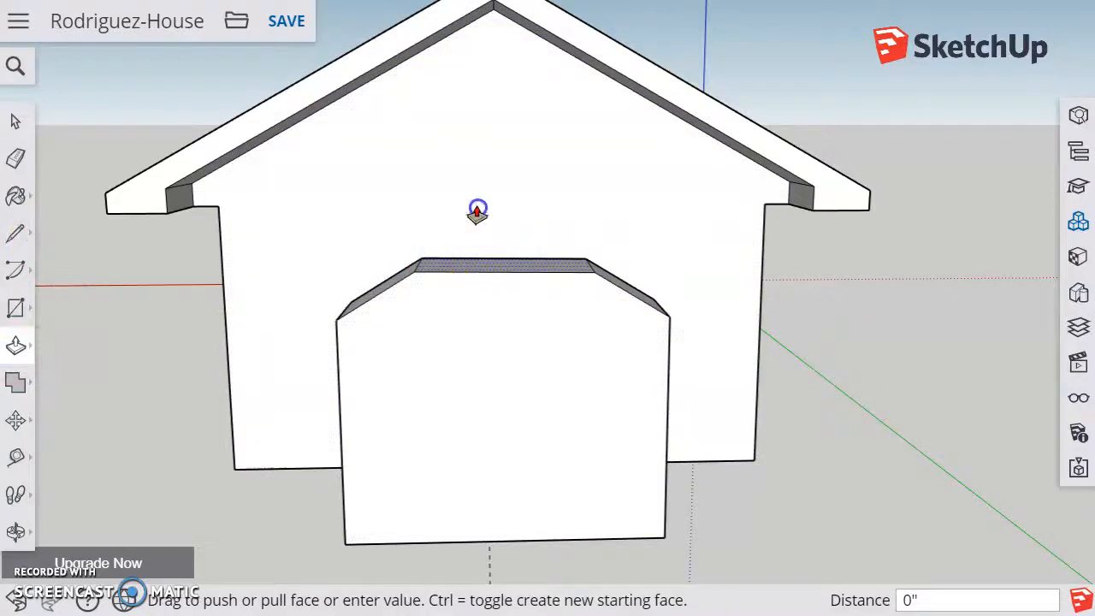
click(502, 56)
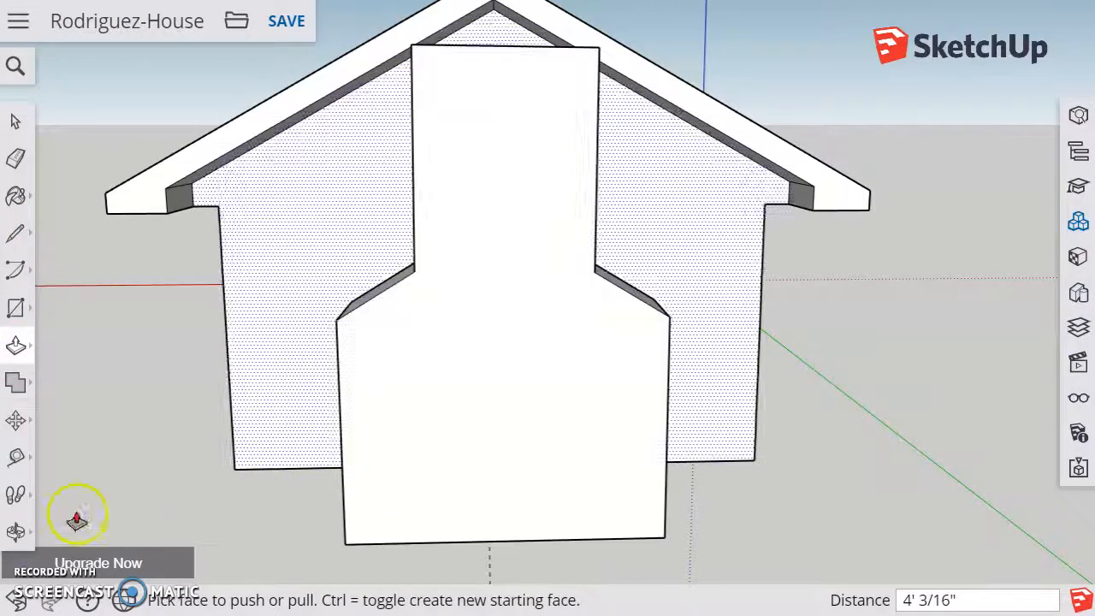
Step: Extend the chimney stack's top face upward by about 4' 8 3/8" so it rises above the roof ridge
click(16, 531)
scroll(402, 479, down, 3)
drag(401, 479, 581, 483)
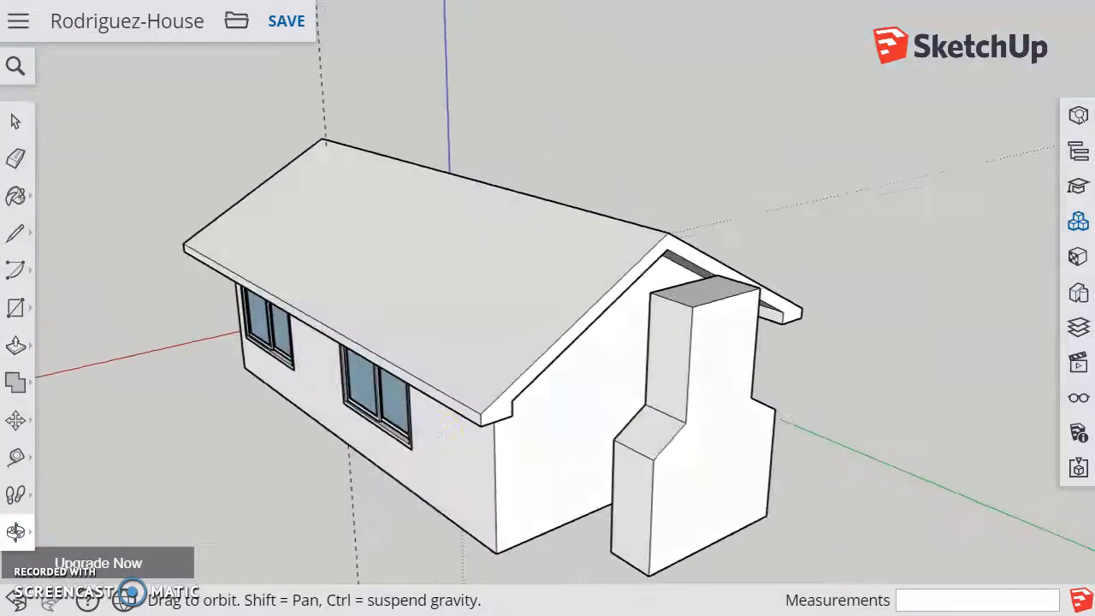
click(15, 420)
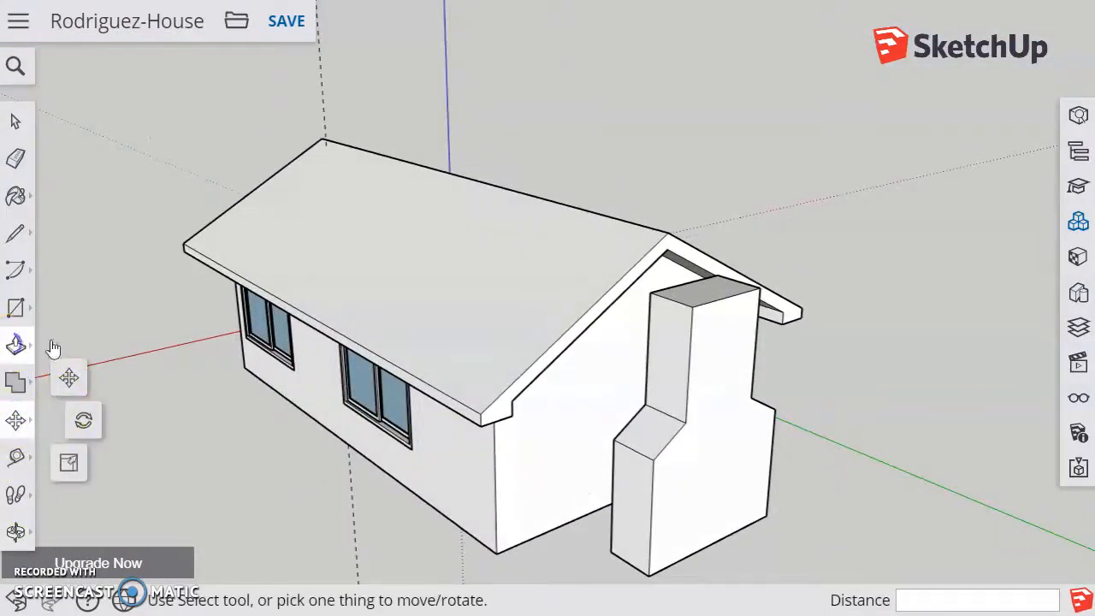
click(29, 348)
drag(711, 294, 708, 150)
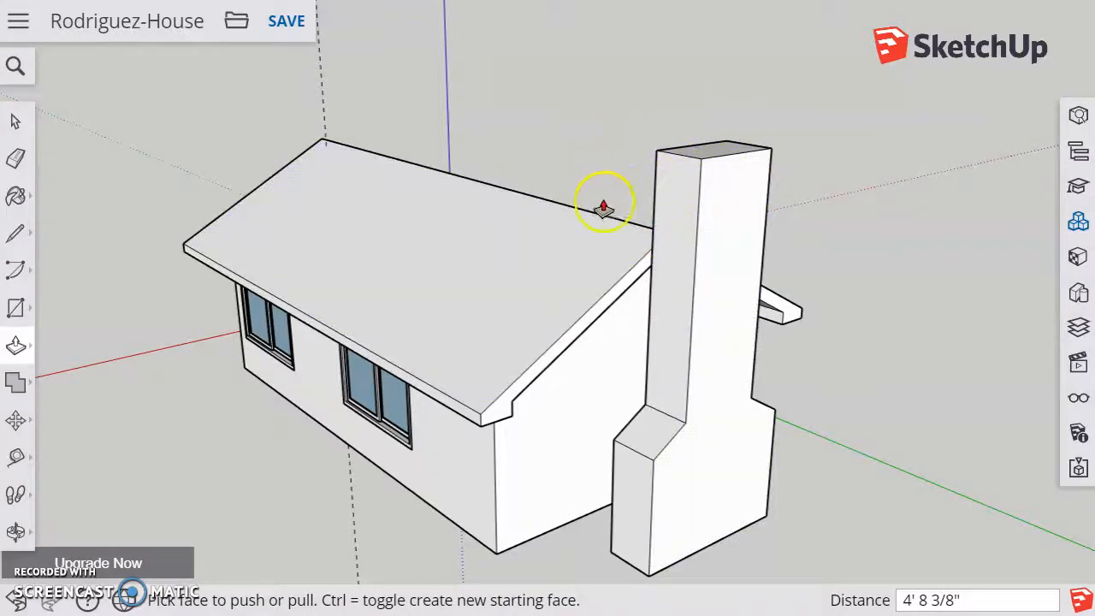
Step: Offset the outline of the chimney stack's top face inward by about 6" to outline the flue opening
click(16, 531)
drag(702, 347, 321, 518)
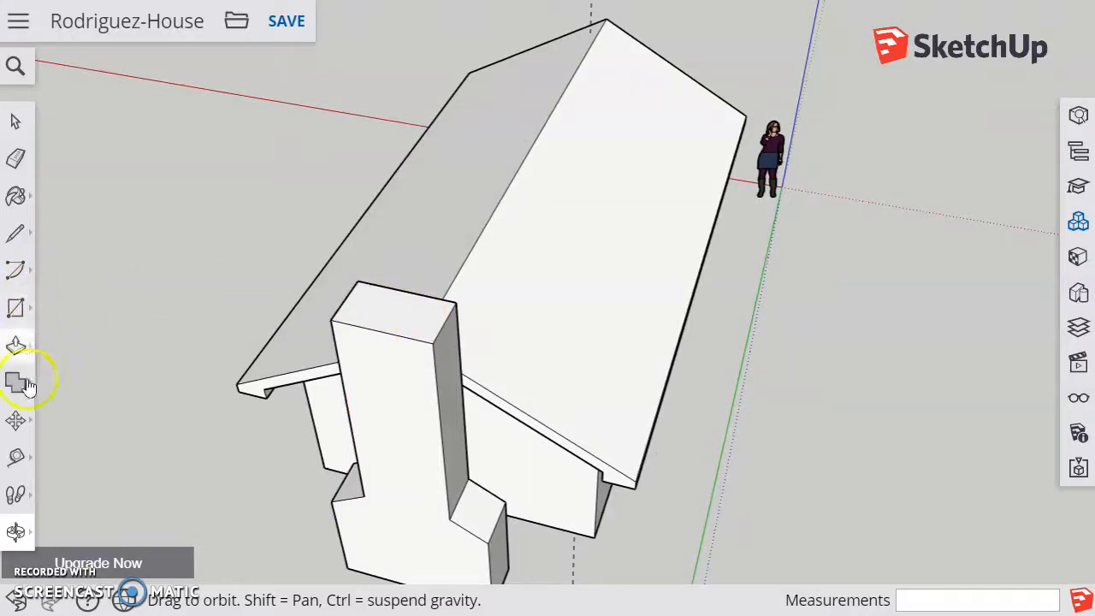
click(19, 351)
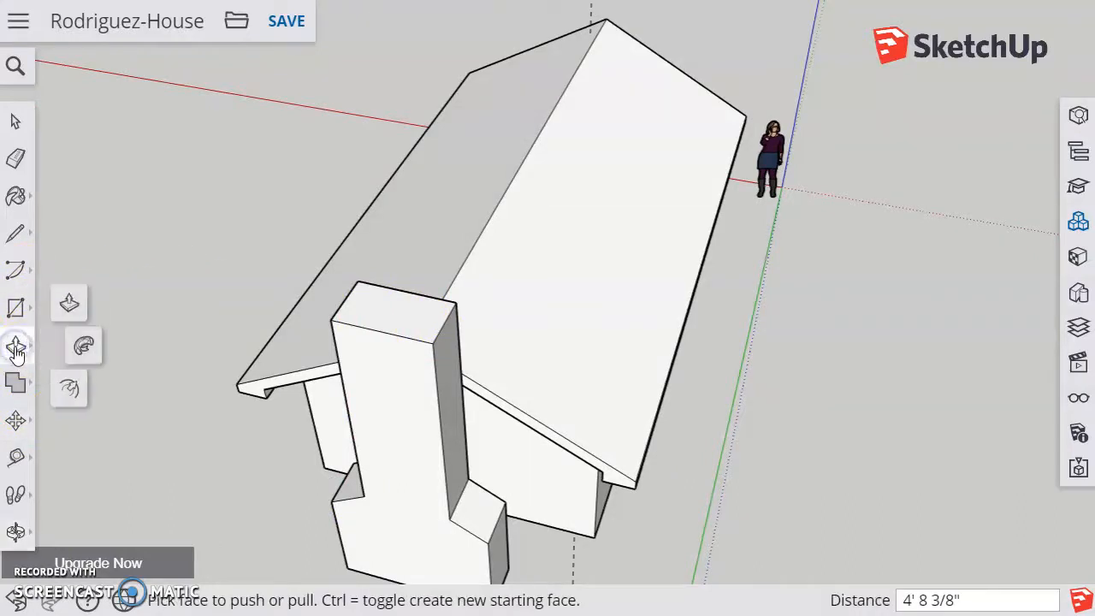
click(73, 391)
click(377, 313)
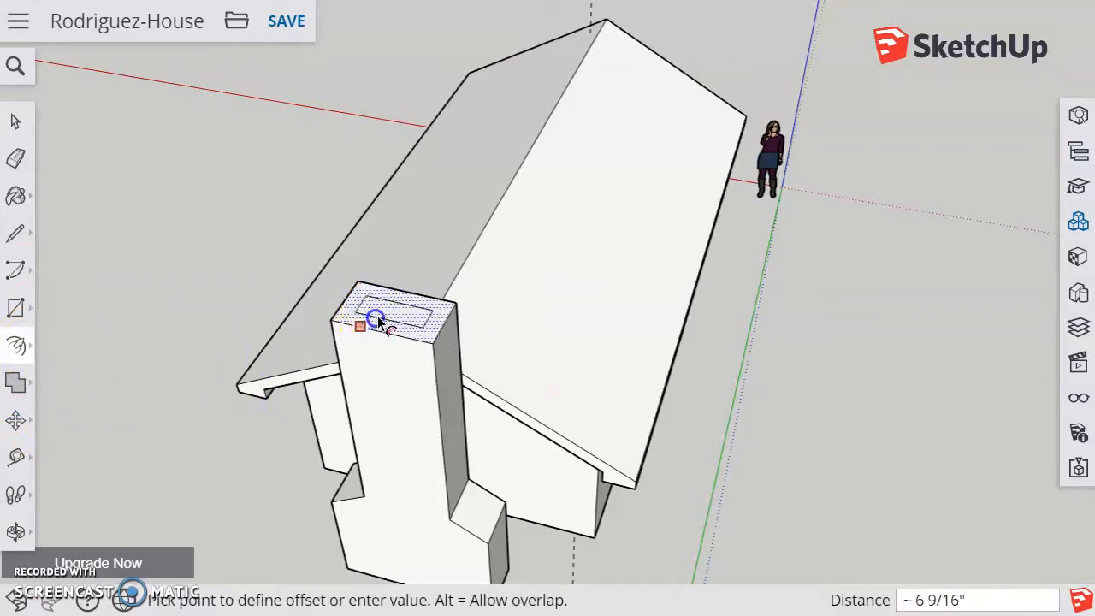
click(373, 319)
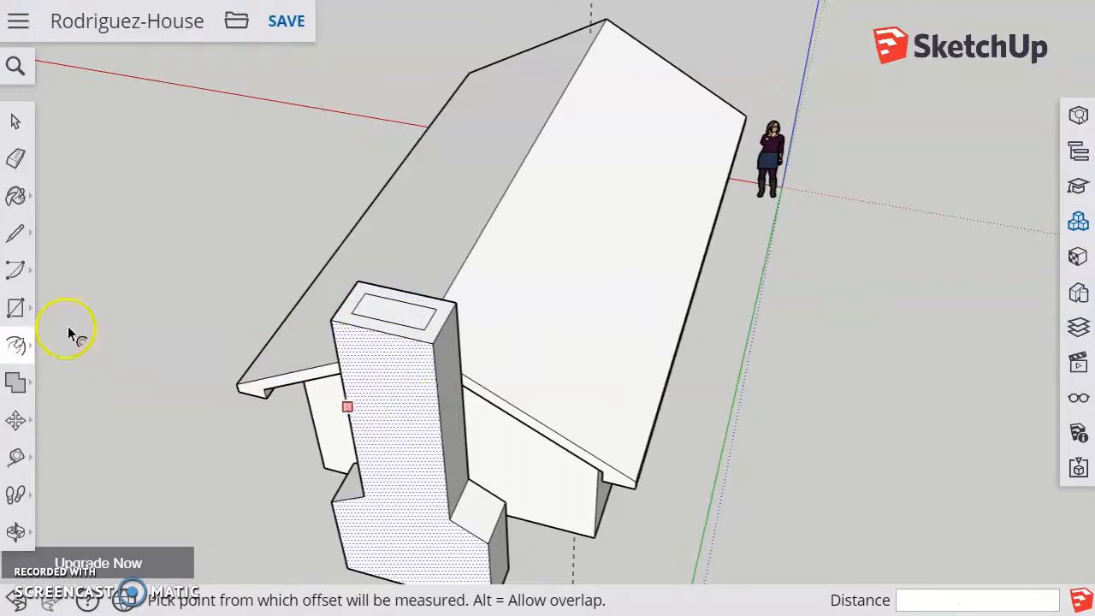
Step: Push the inner rectangle on the chimney top down about 3' 10" to hollow out the flue
click(19, 345)
click(19, 345)
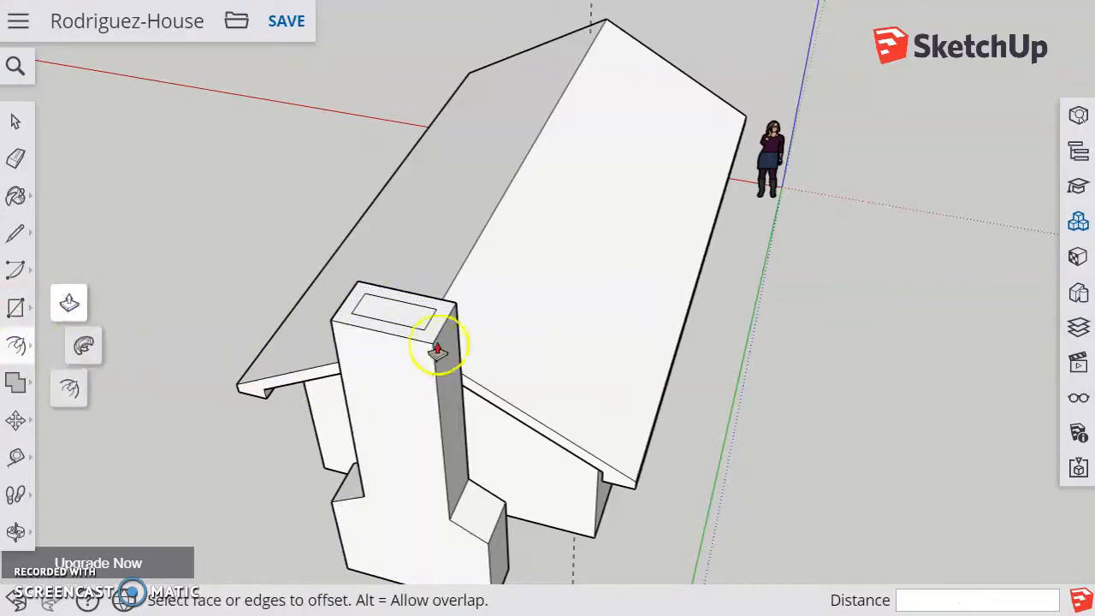
click(411, 314)
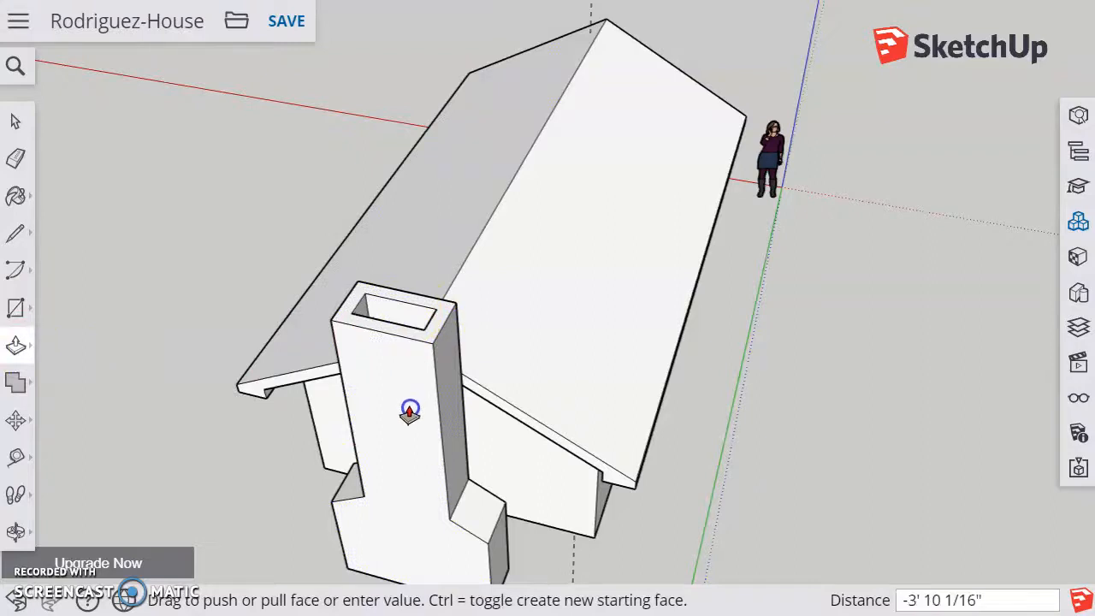
click(187, 541)
Step: Select the whole chimney and move it about 2' 5 1/8" so its back bottom corner meets the base edge of the gable wall
click(18, 535)
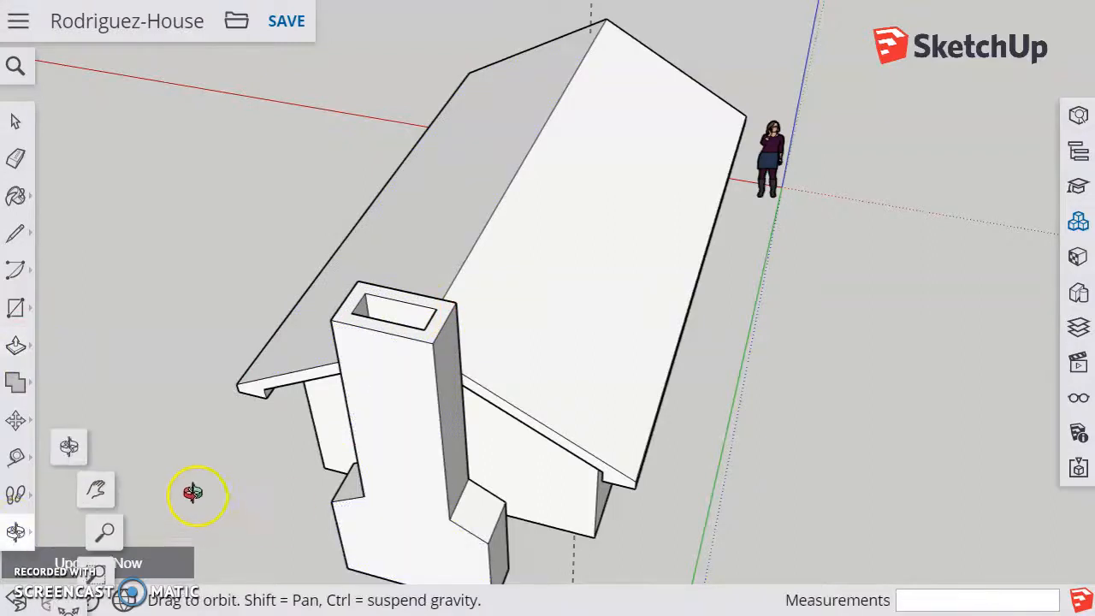
drag(354, 428, 996, 499)
drag(639, 371, 666, 362)
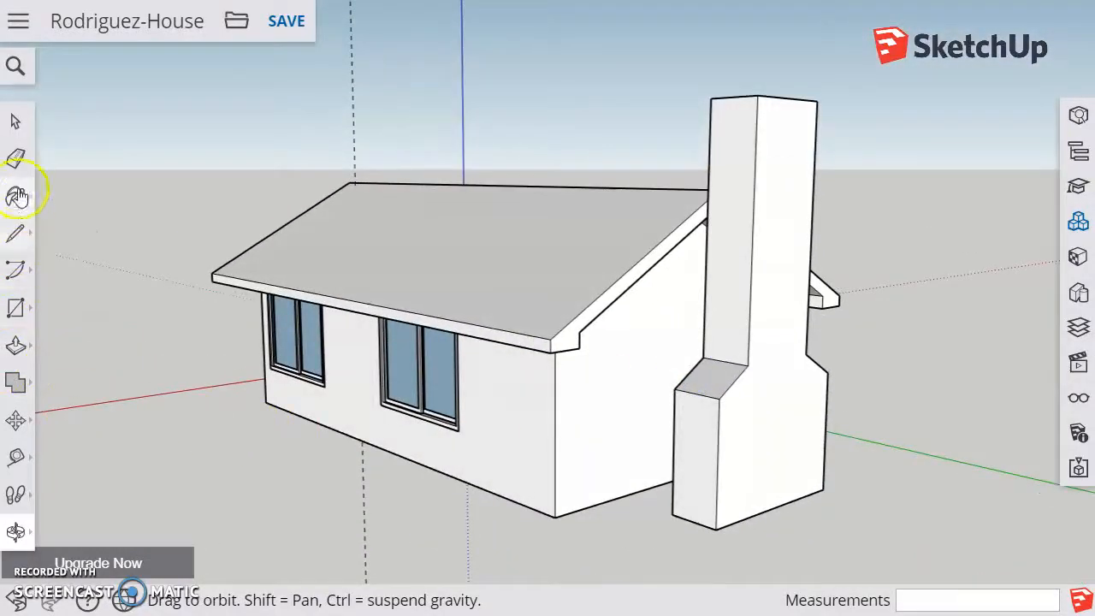
click(15, 121)
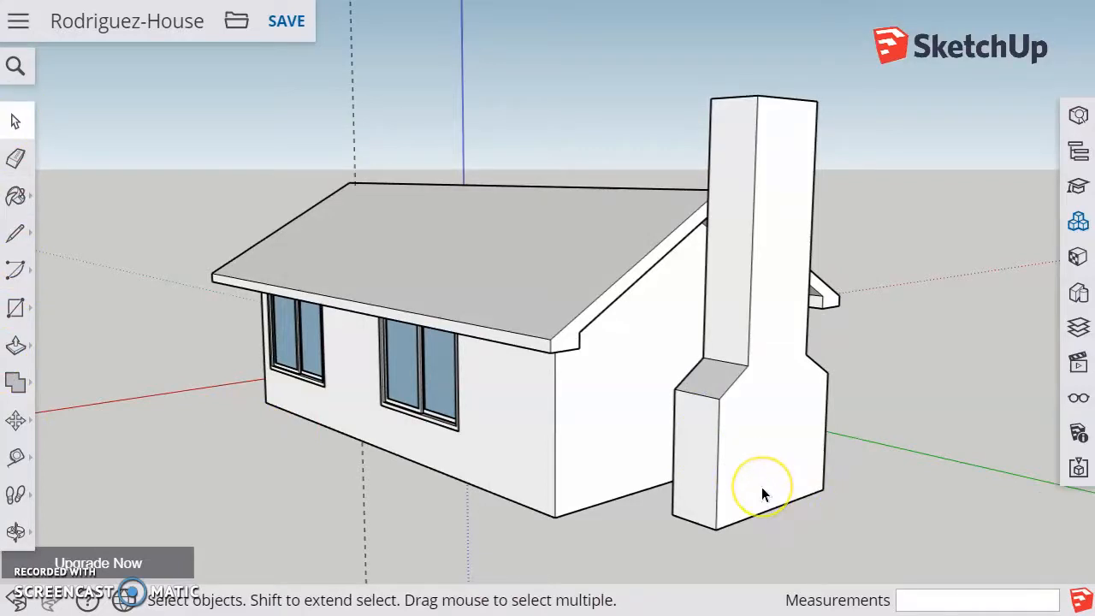
triple_click(761, 487)
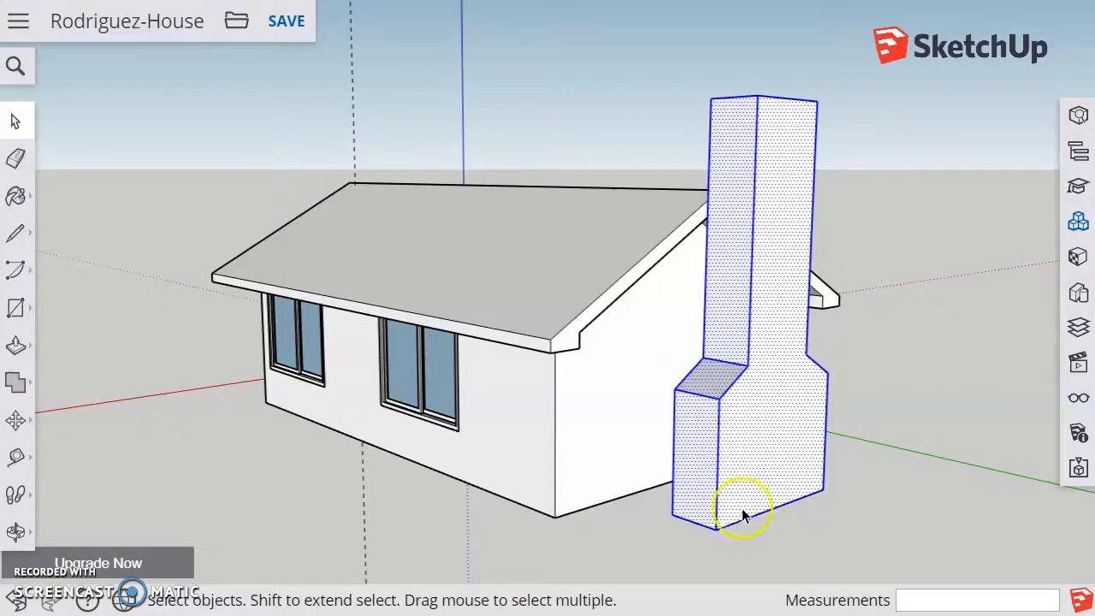
click(15, 420)
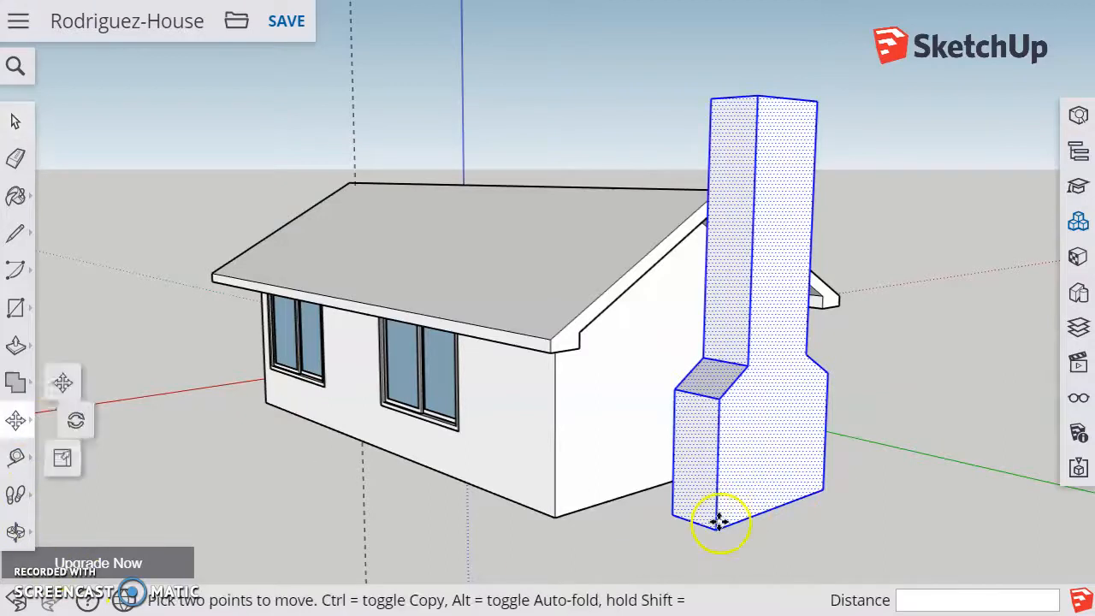
click(673, 515)
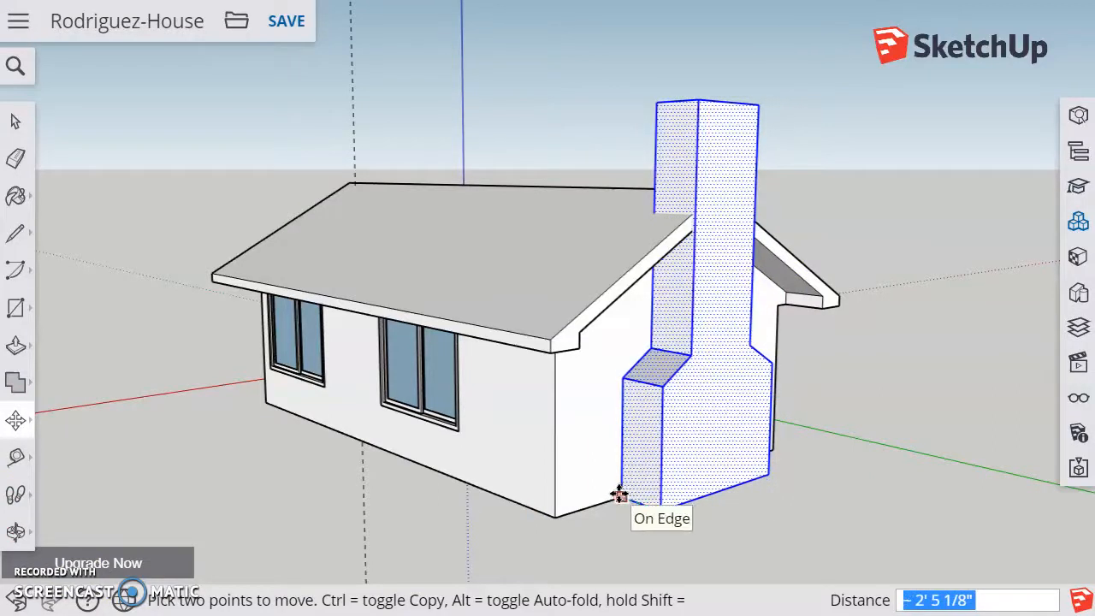
Step: Examine from several sides how the chimney sits against the gable wall and passes through the roof overhang
click(16, 532)
drag(543, 514, 518, 481)
drag(704, 480, 642, 404)
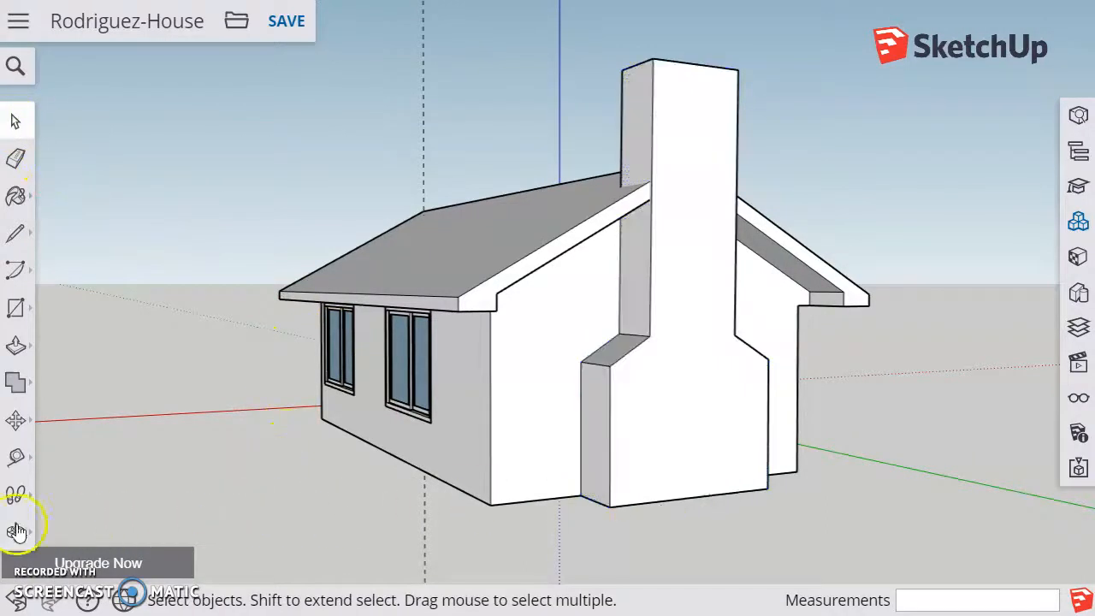
drag(510, 404, 941, 153)
drag(921, 248, 434, 428)
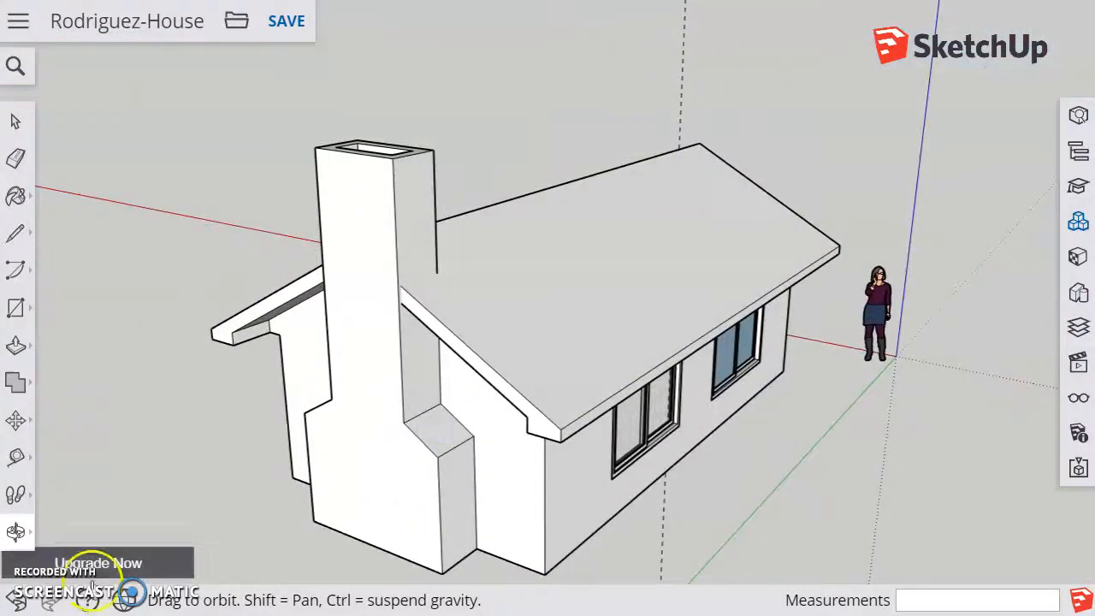